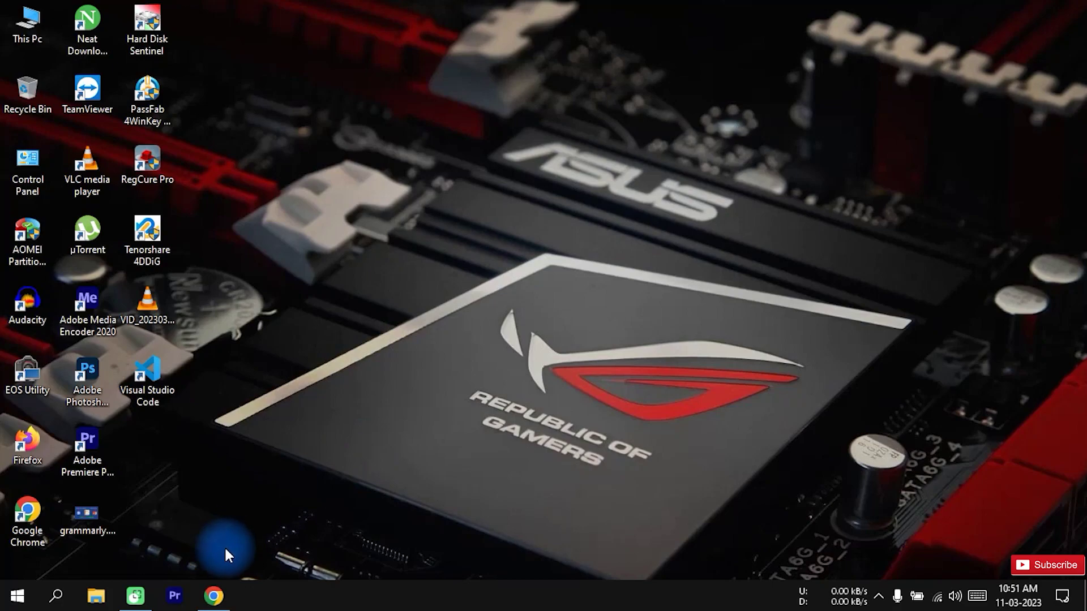
Switch to Chrome, search Google for directx, and open Microsoft's DirectX End-User Runtime Web Installer page
left_click(213, 597)
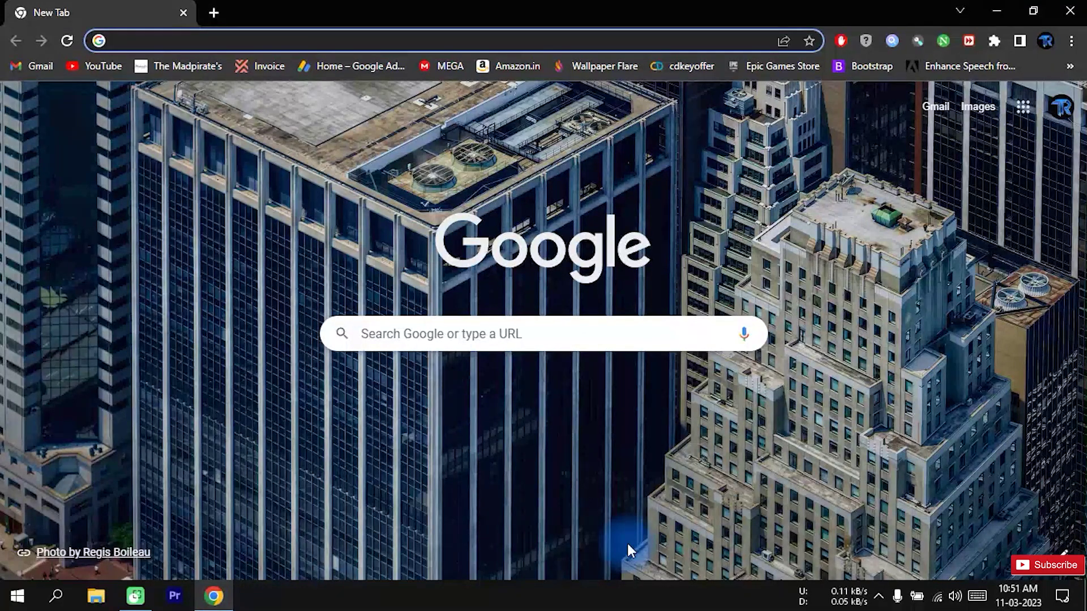
left_click(432, 334)
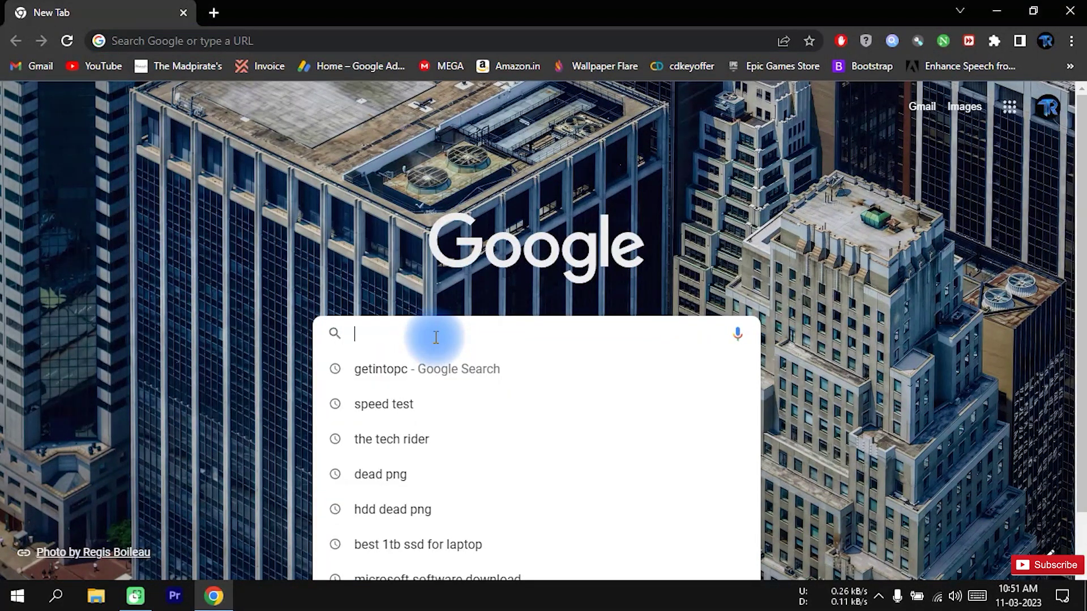
type("dir")
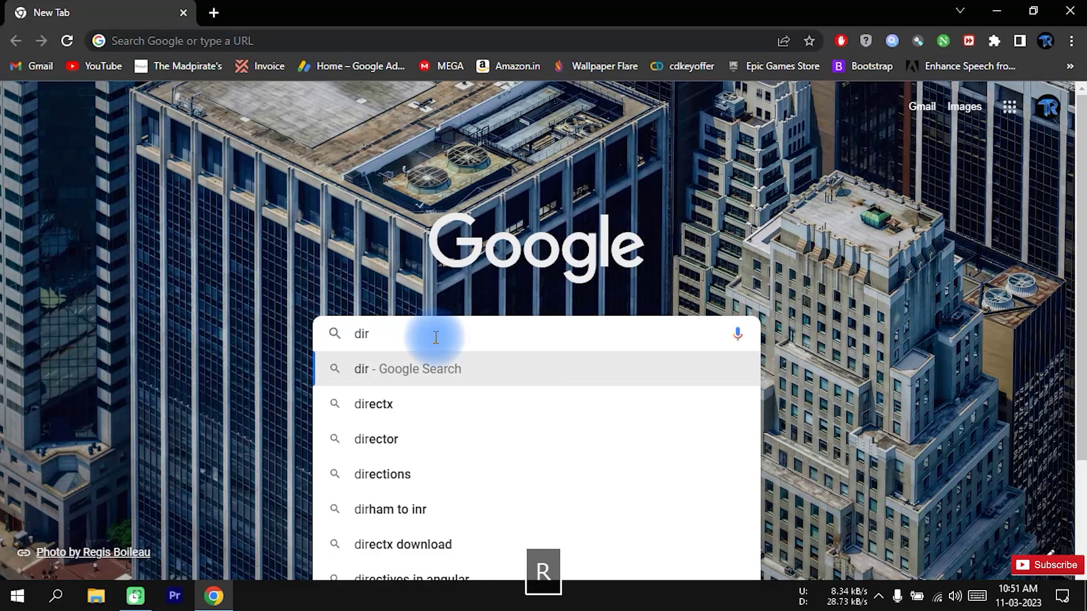
left_click(413, 404)
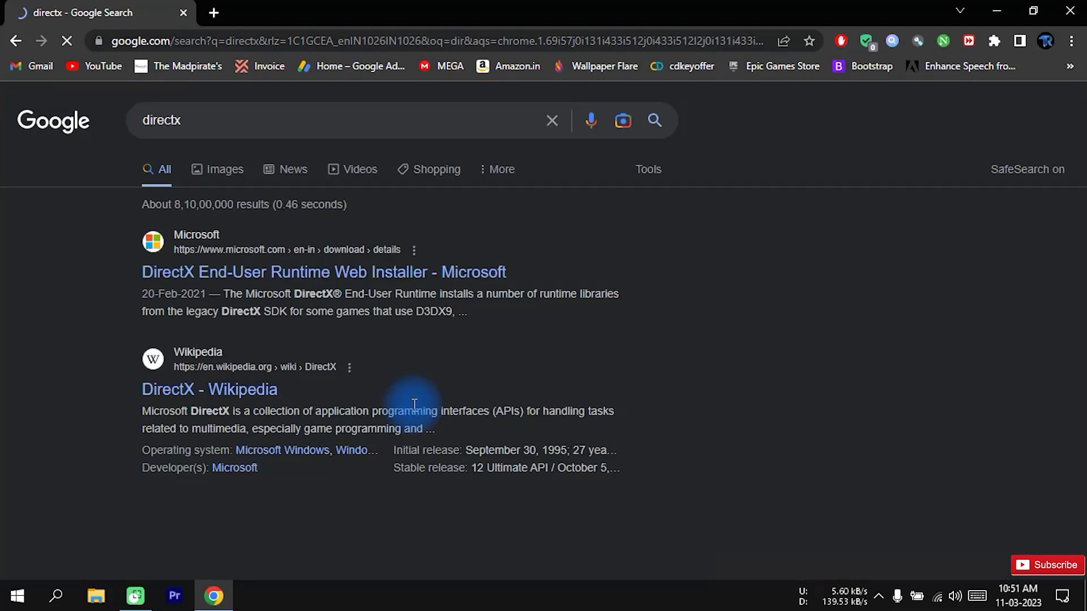
left_click(319, 279)
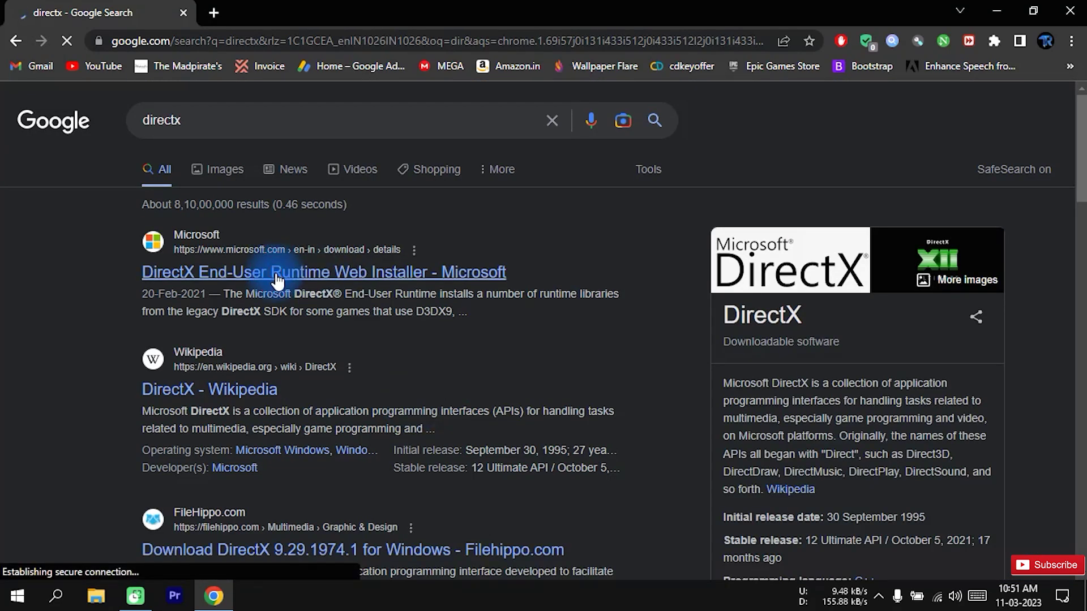
Download the English DirectX End-User Runtime Web Installer, using the manual download link on the confirmation page
left_click_drag(1079, 181, 1078, 256)
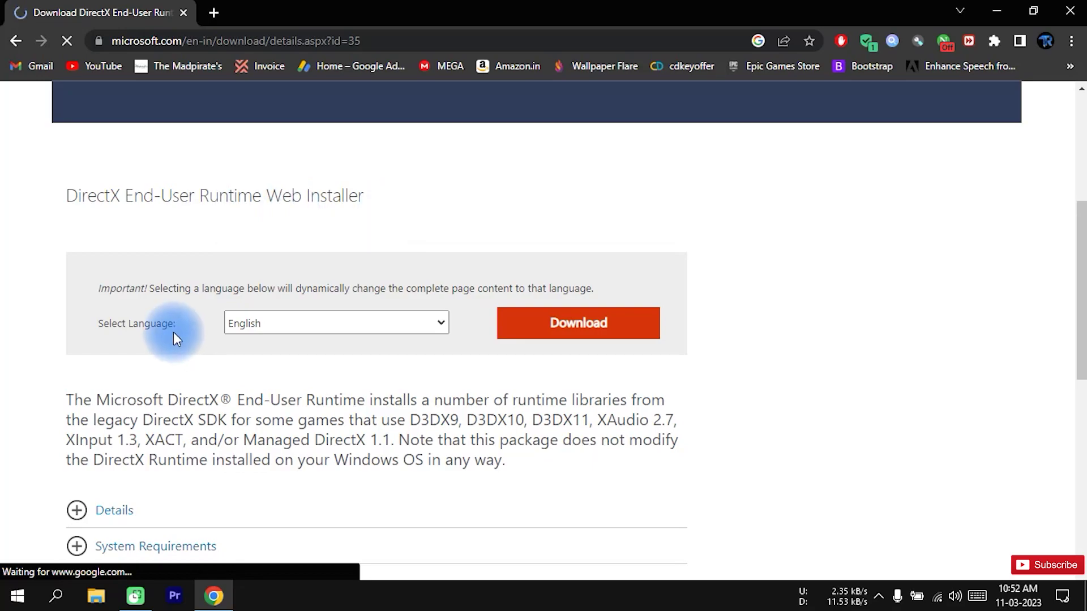
left_click(567, 326)
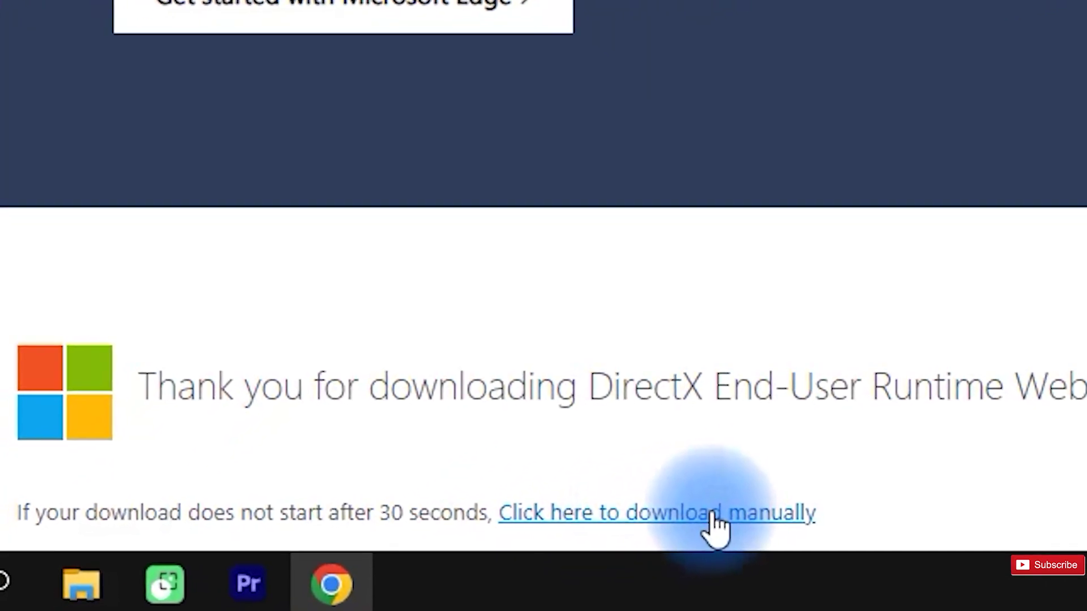
left_click(715, 515)
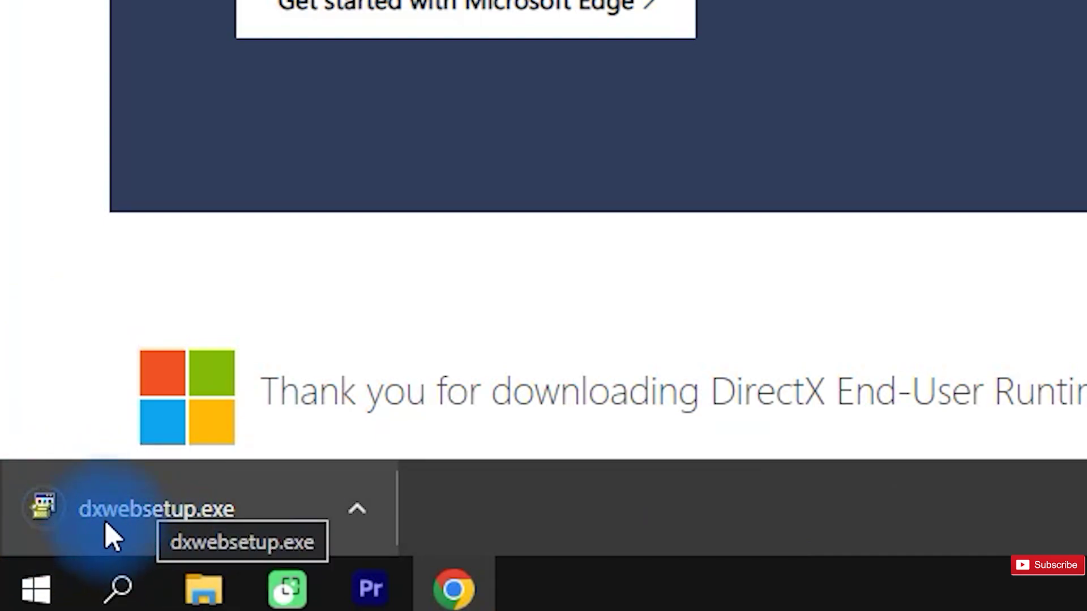
Run the downloaded dxwebsetup.exe and allow Microsoft DirectX to make changes to the device
left_click(187, 530)
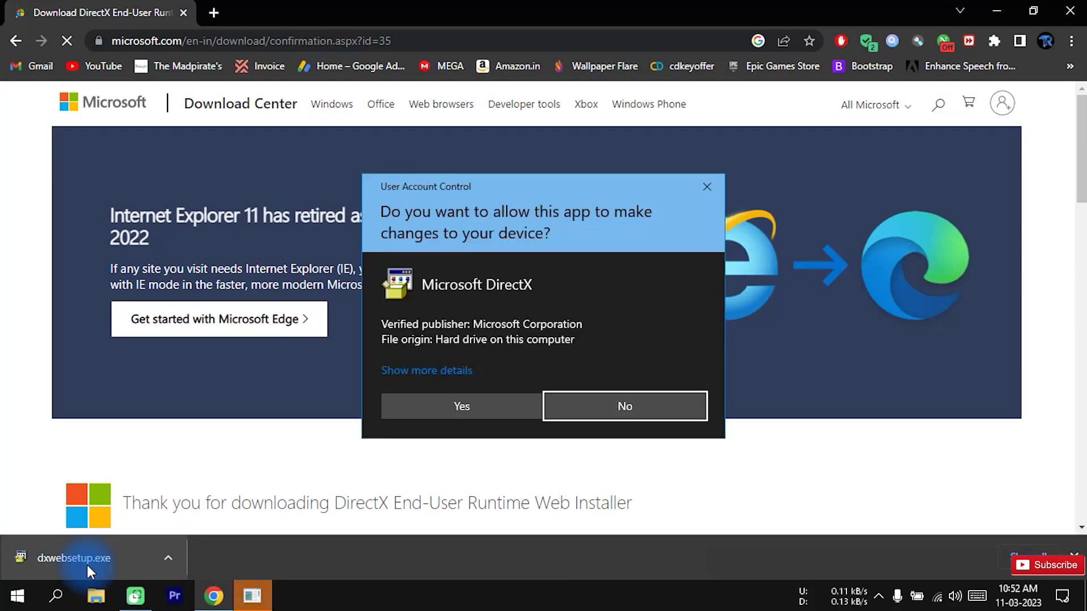
left_click(471, 405)
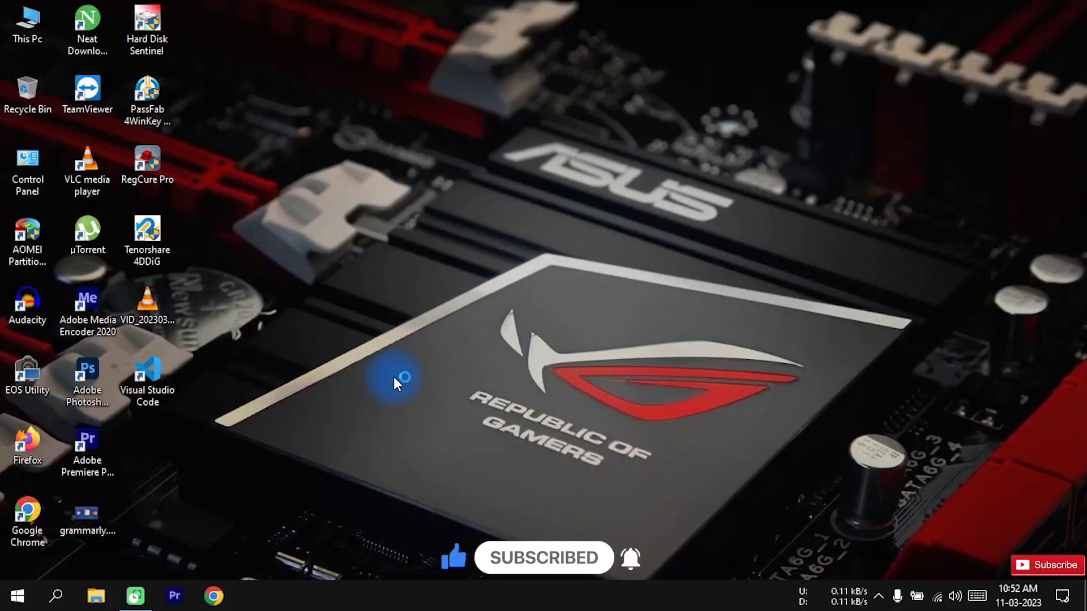
left_click_drag(210, 35, 497, 56)
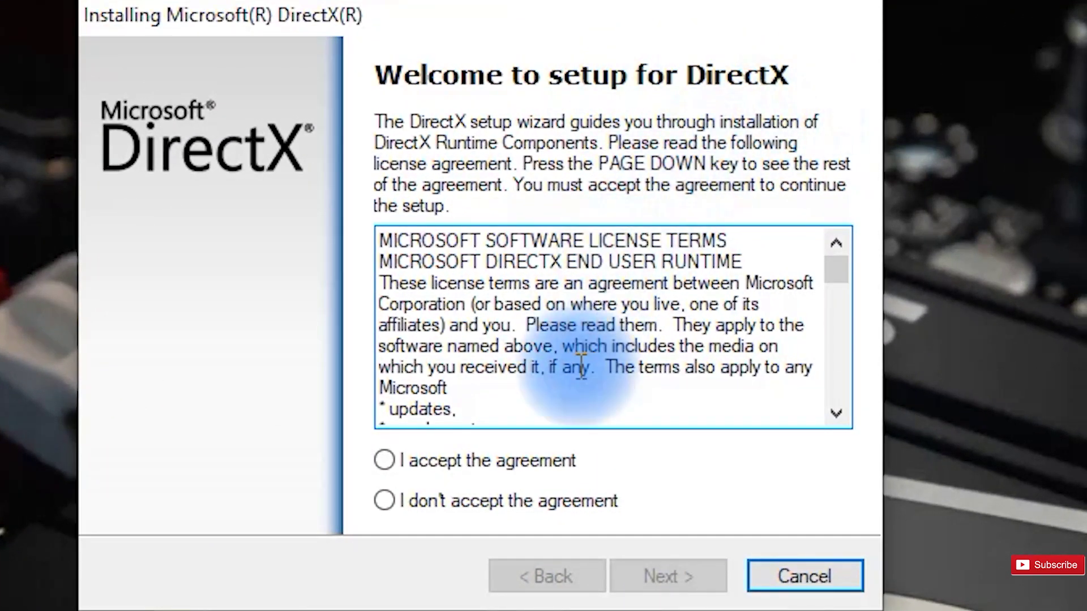
Install the DirectX runtime components with the license agreement accepted and the Bing Bar excluded, choosing to wait if setup stops responding
left_click(384, 460)
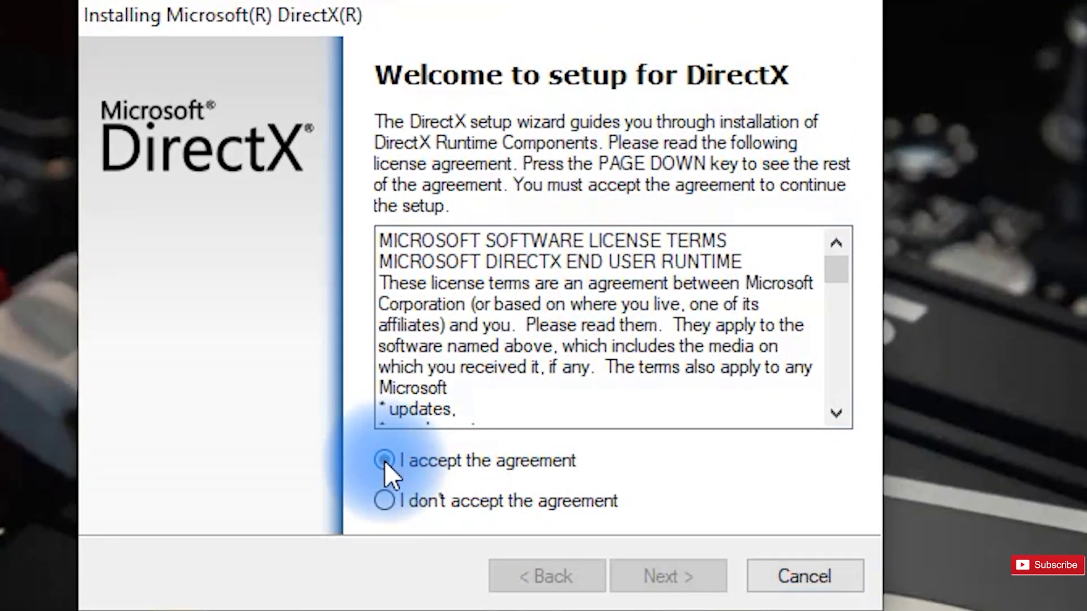
left_click(657, 589)
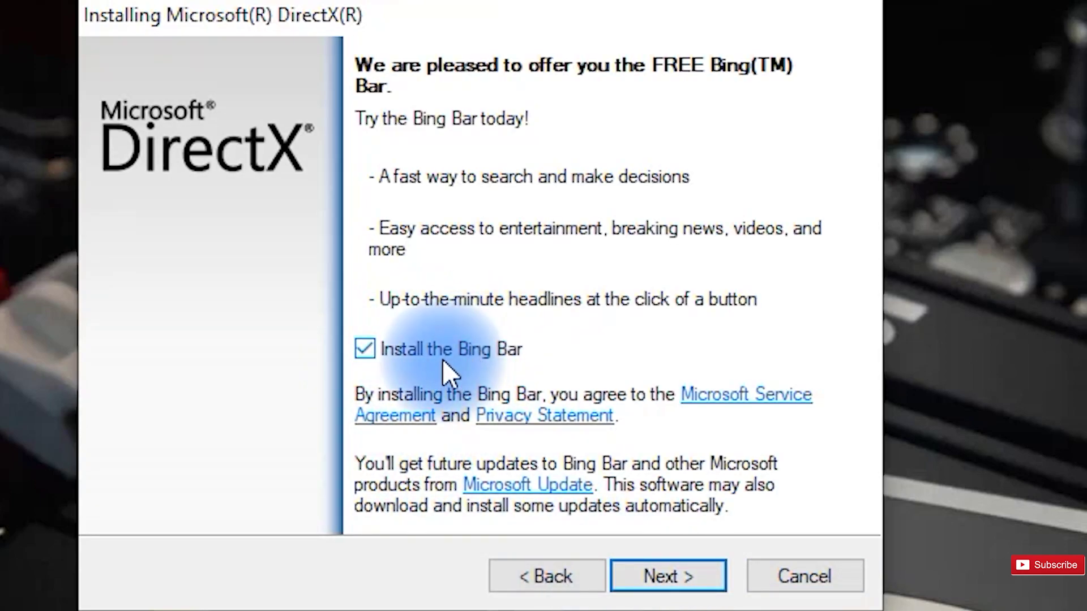
left_click(363, 351)
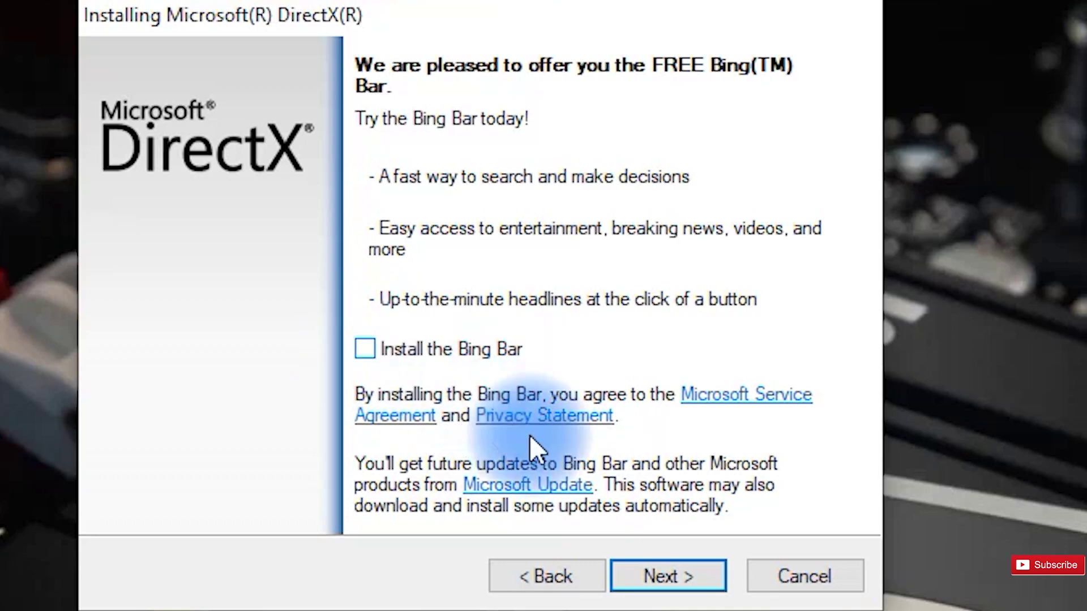
left_click(663, 575)
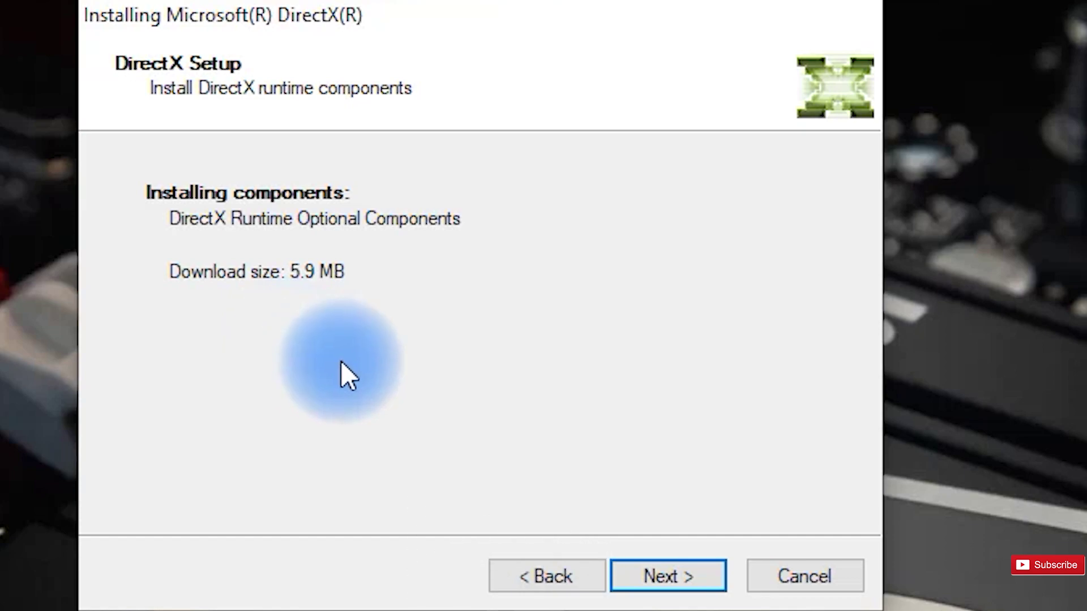
left_click(656, 581)
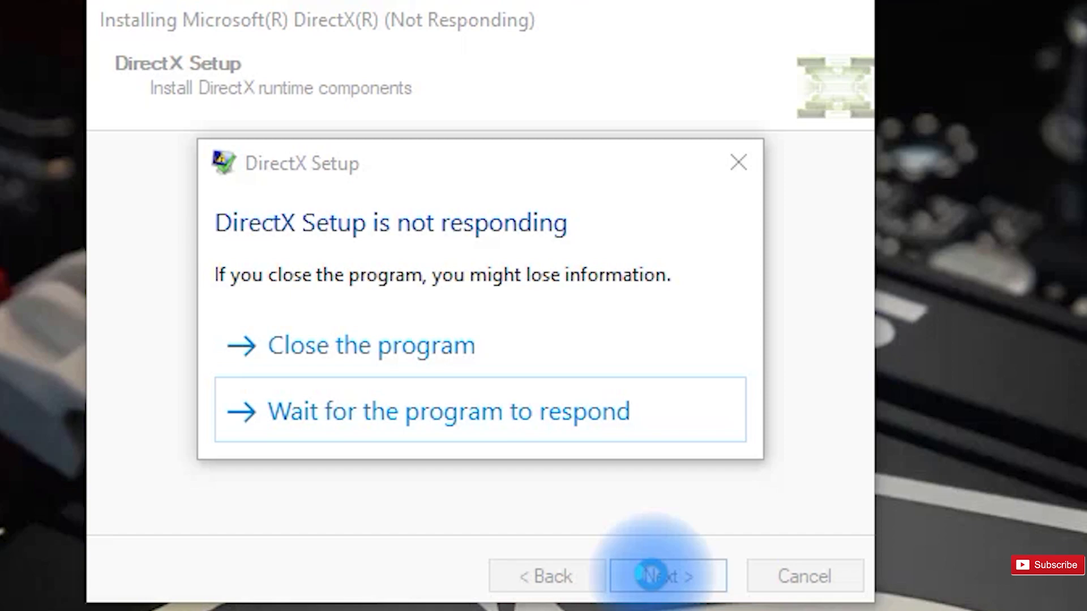
left_click(525, 424)
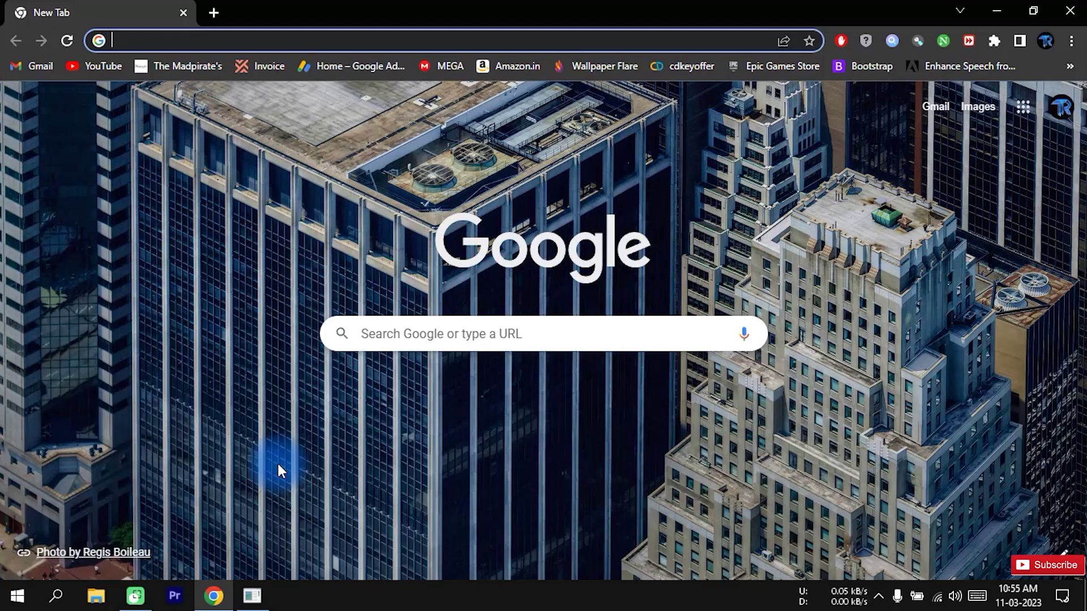
Search Google for dll in Chrome and open the DLL-files.com website
left_click(470, 339)
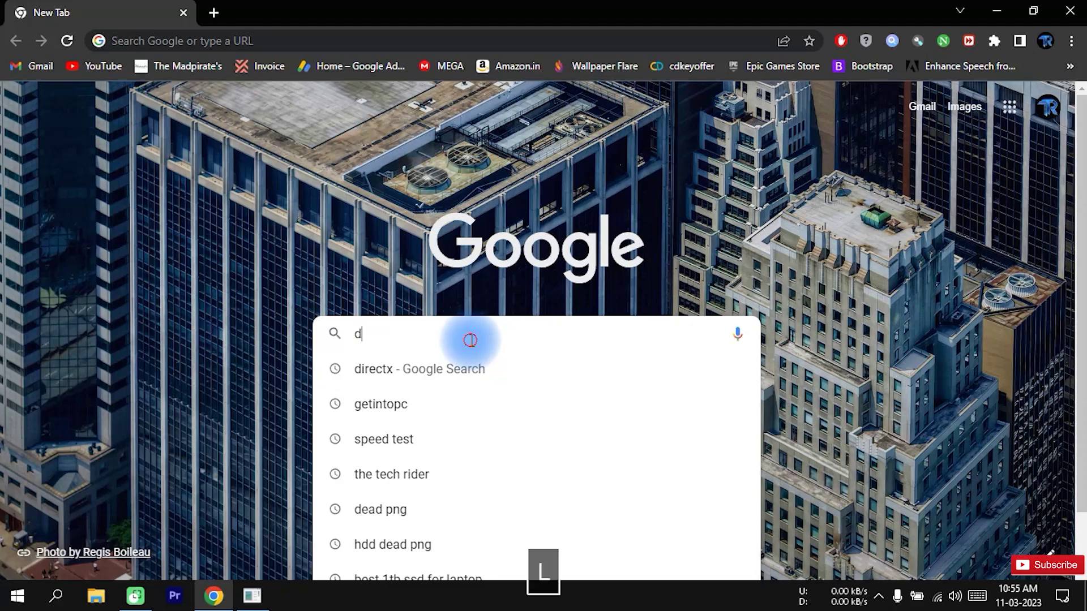
type("ll")
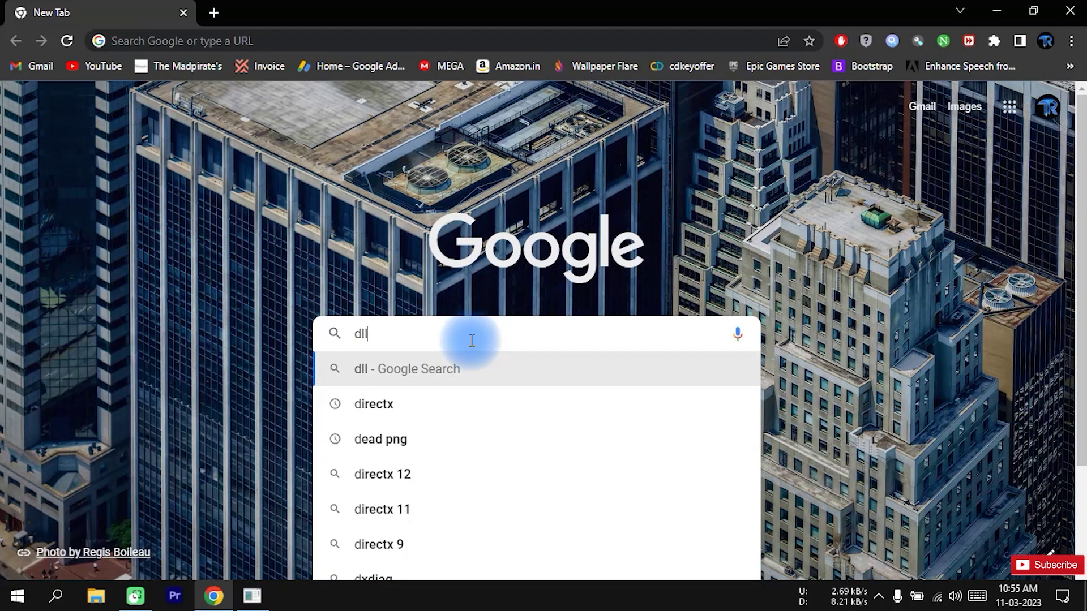
key("Return")
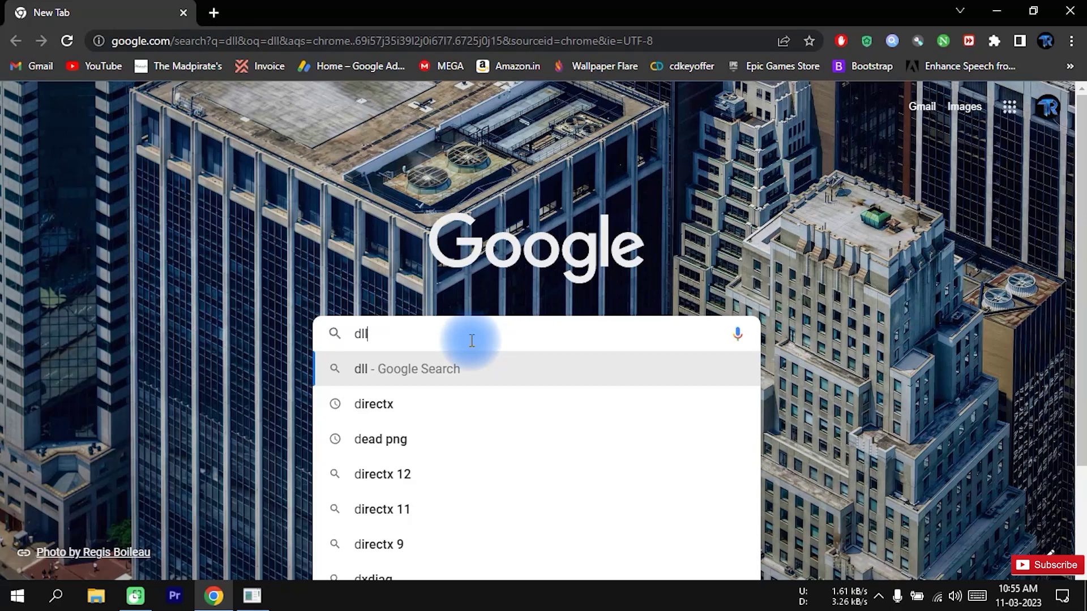
left_click(995, 12)
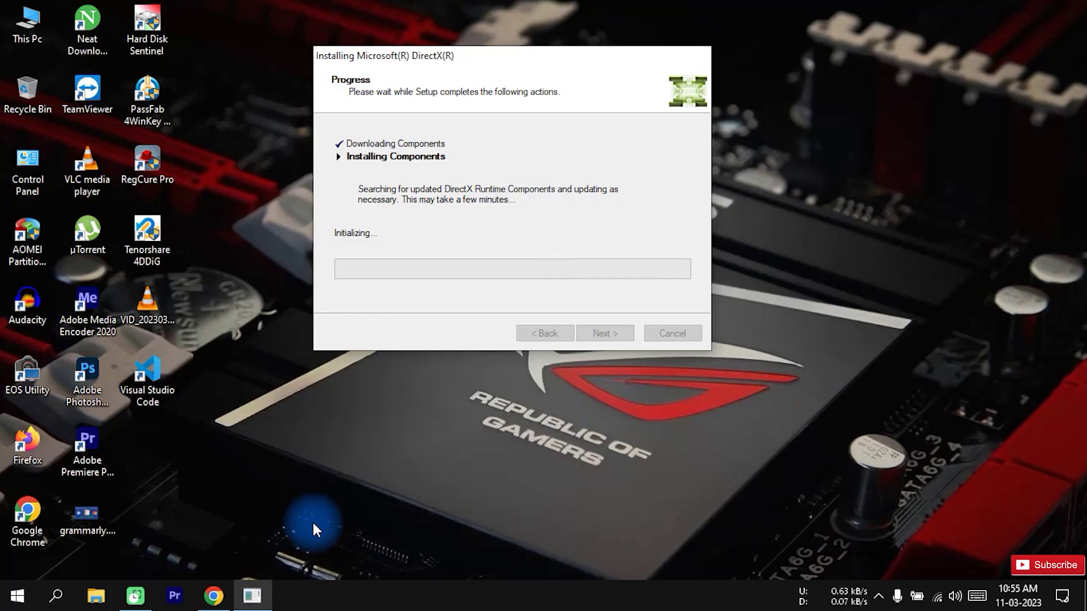
key("alt+Tab")
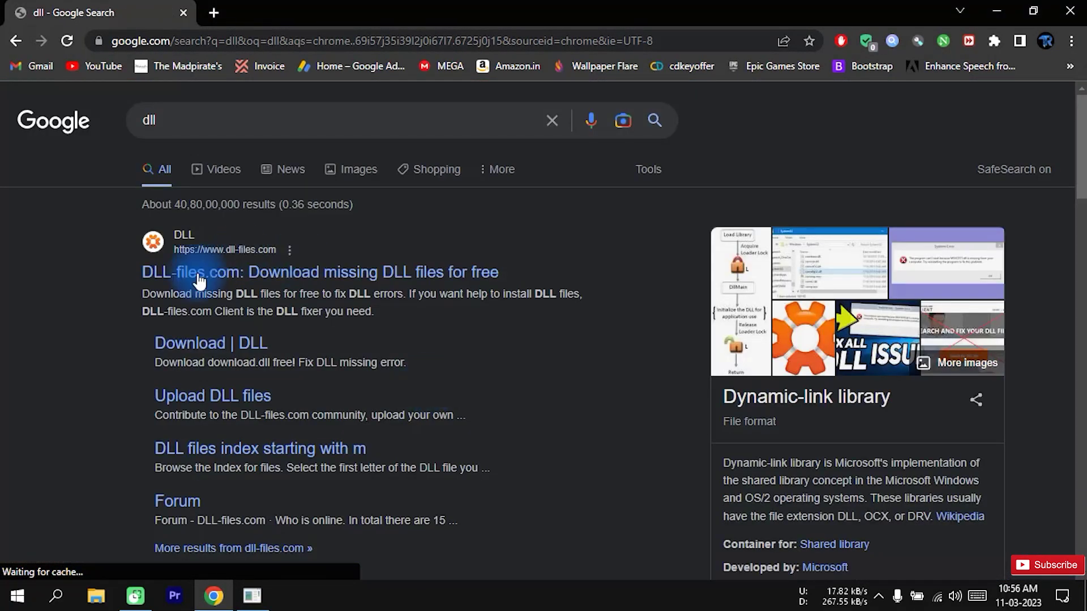
left_click(169, 278)
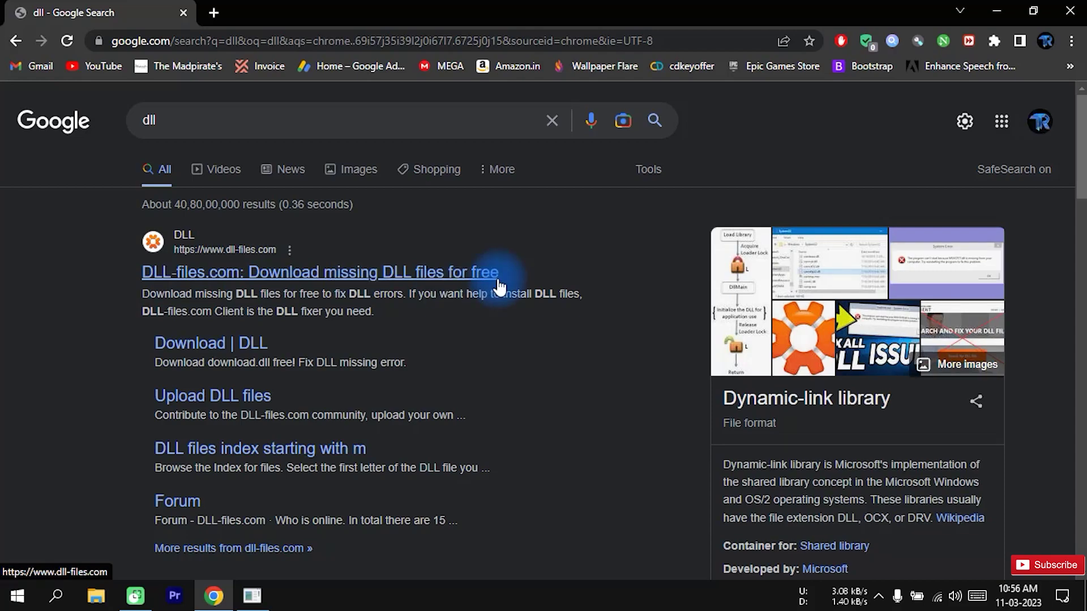
left_click(455, 284)
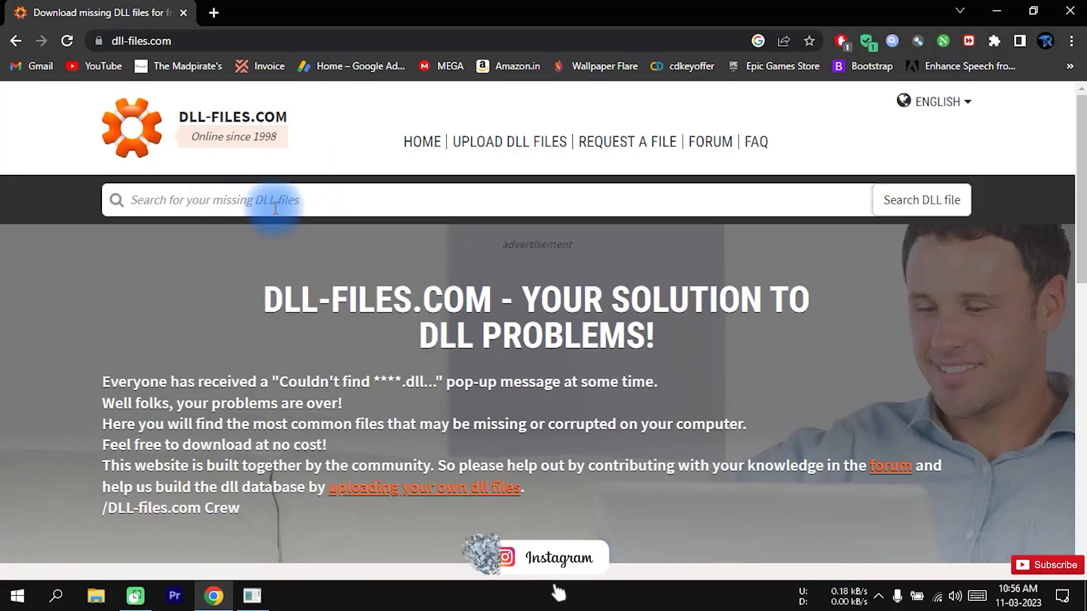
Search DLL-files.com for FExportView.dll and open the file's download page
mouse_move(1080, 160)
left_mouse_down()
mouse_move(1080, 391)
mouse_move(1079, 151)
left_mouse_up()
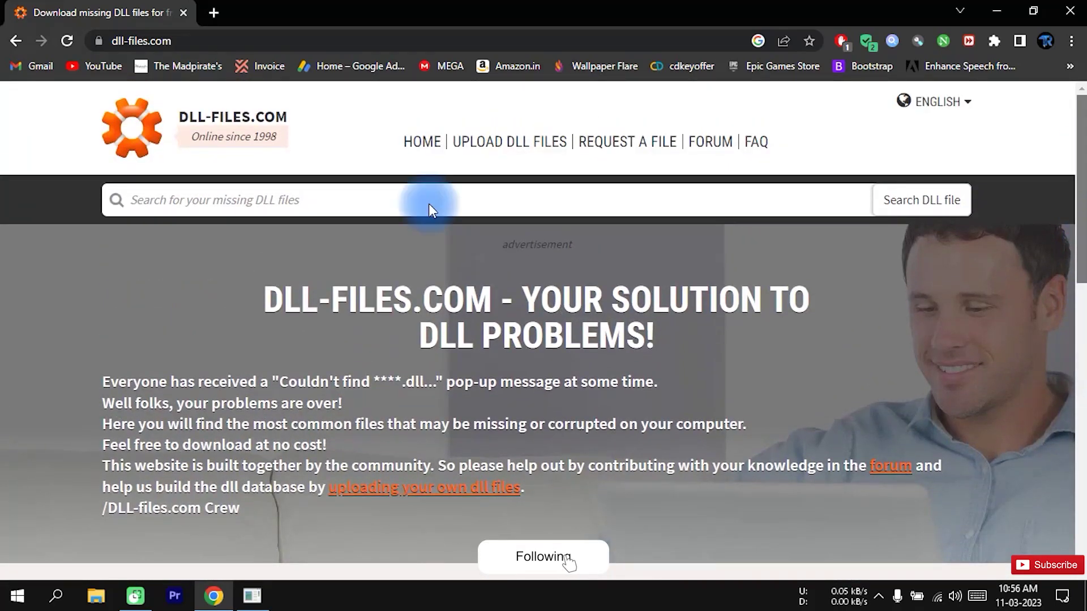
left_click(328, 196)
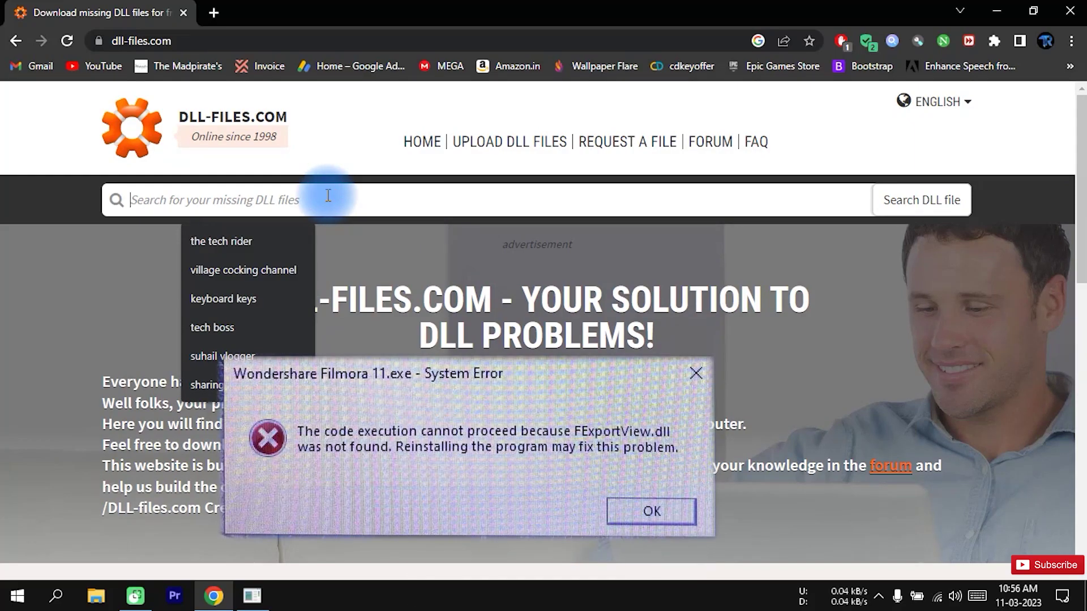
type("fe")
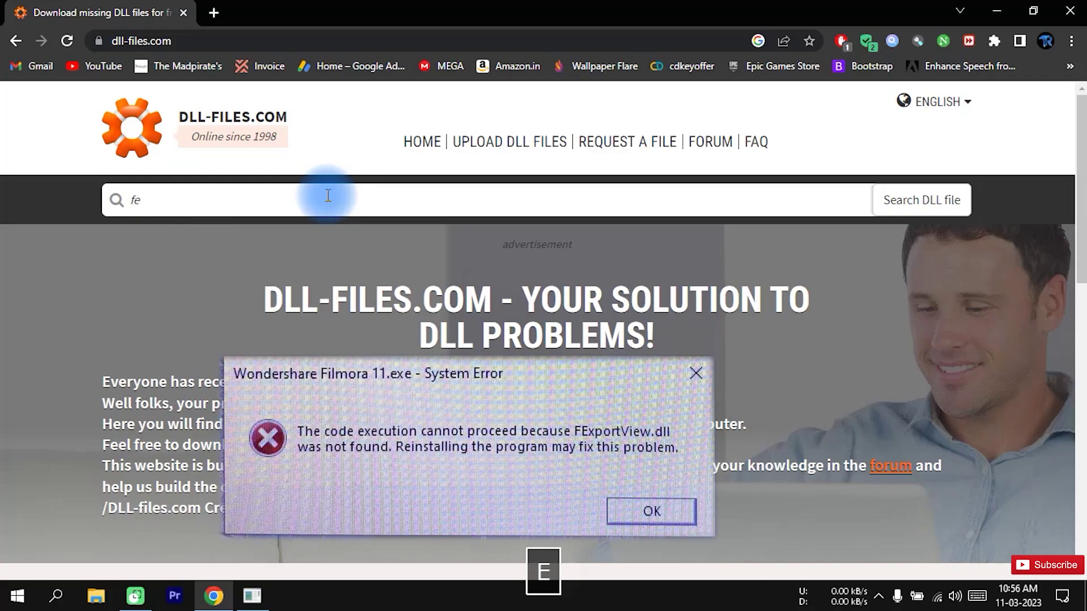
key("BackSpace")
key("BackSpace")
key("Caps_Lock")
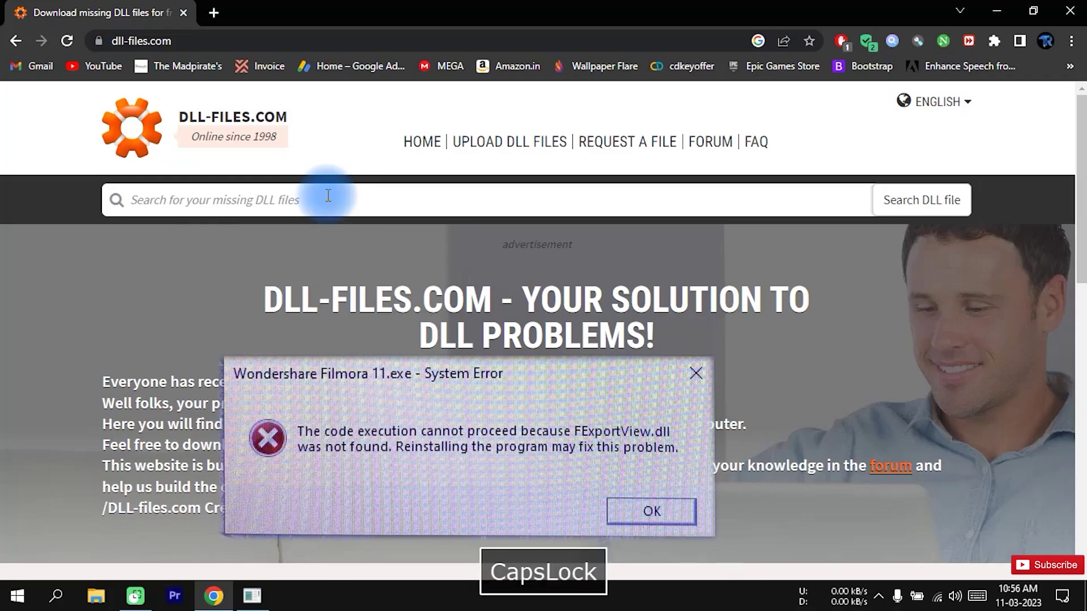
type("FE")
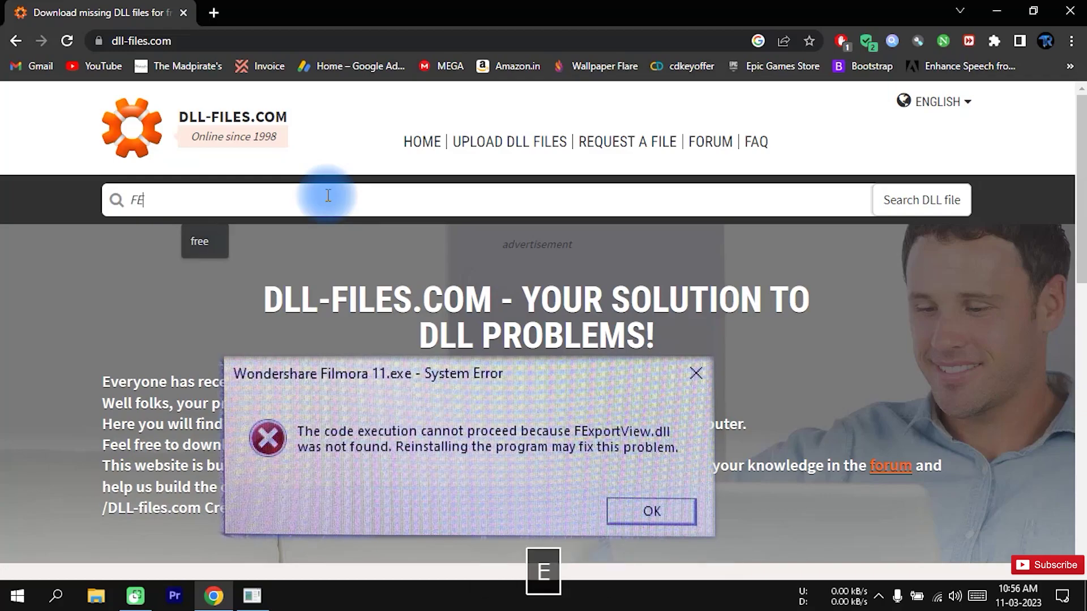
key("Caps_Lock")
type("x")
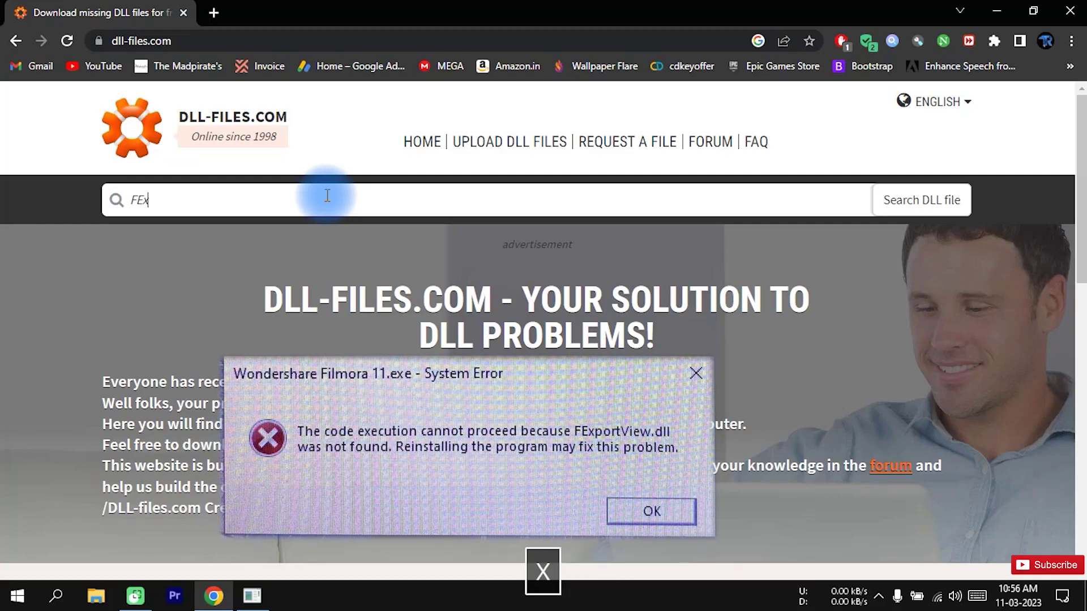
type("port")
key("Caps_Lock")
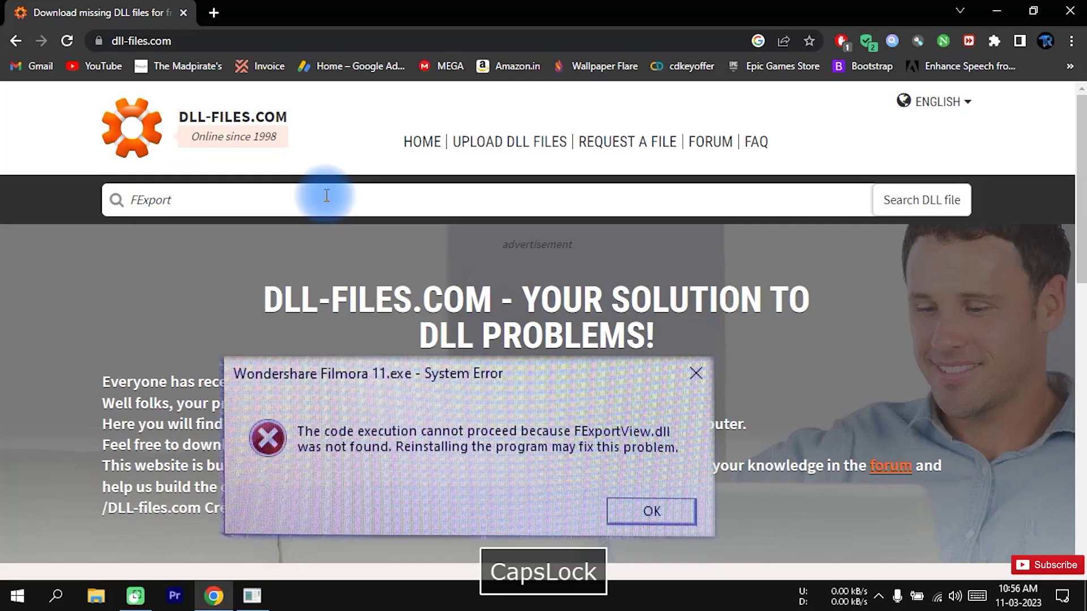
type("V")
key("Caps_Lock")
type("iew")
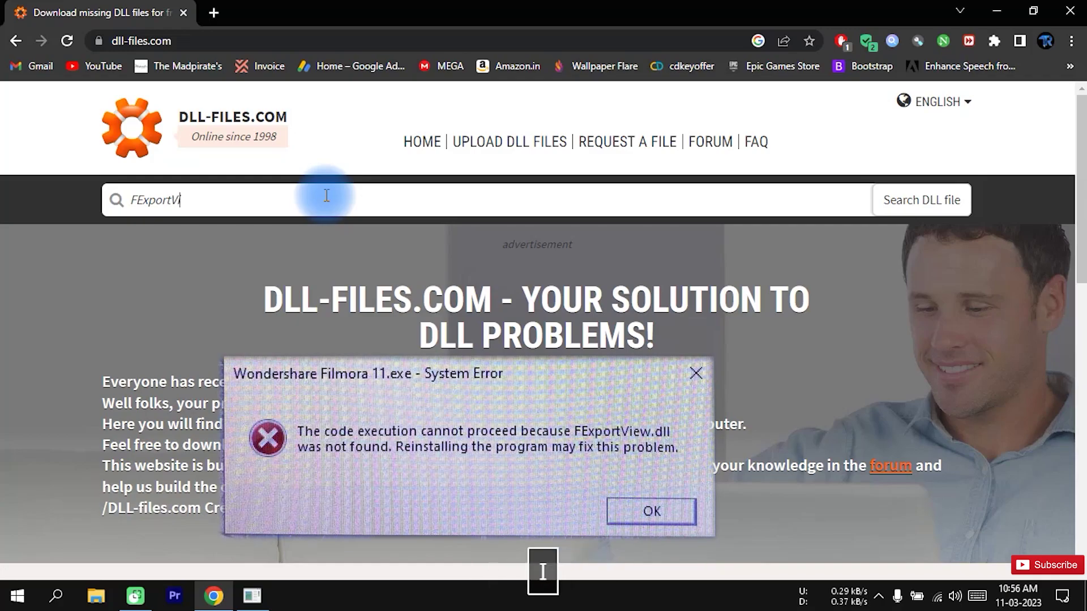
type(".dll")
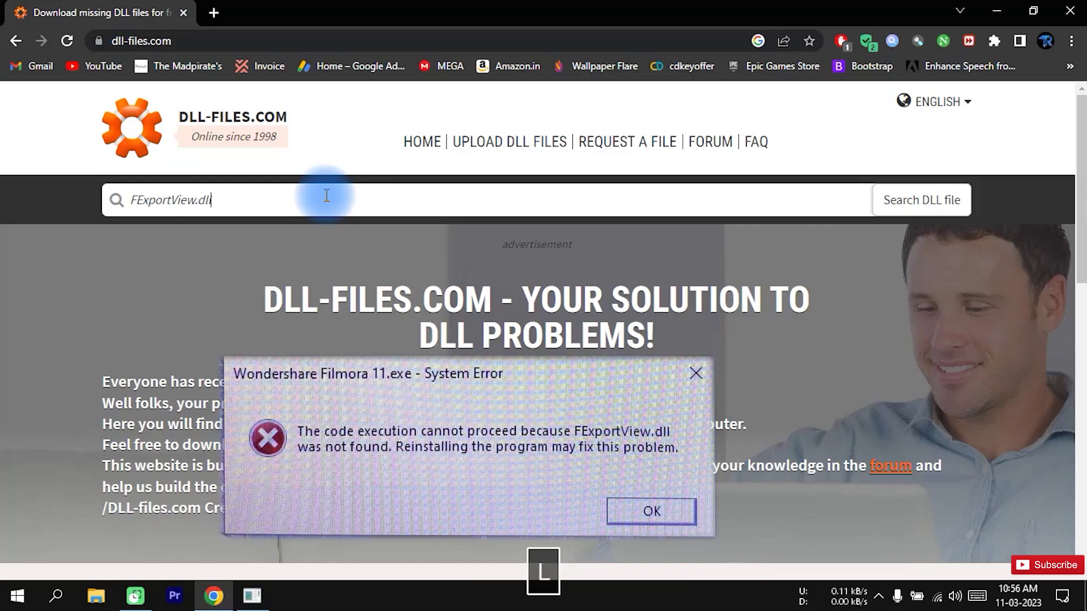
key("Return")
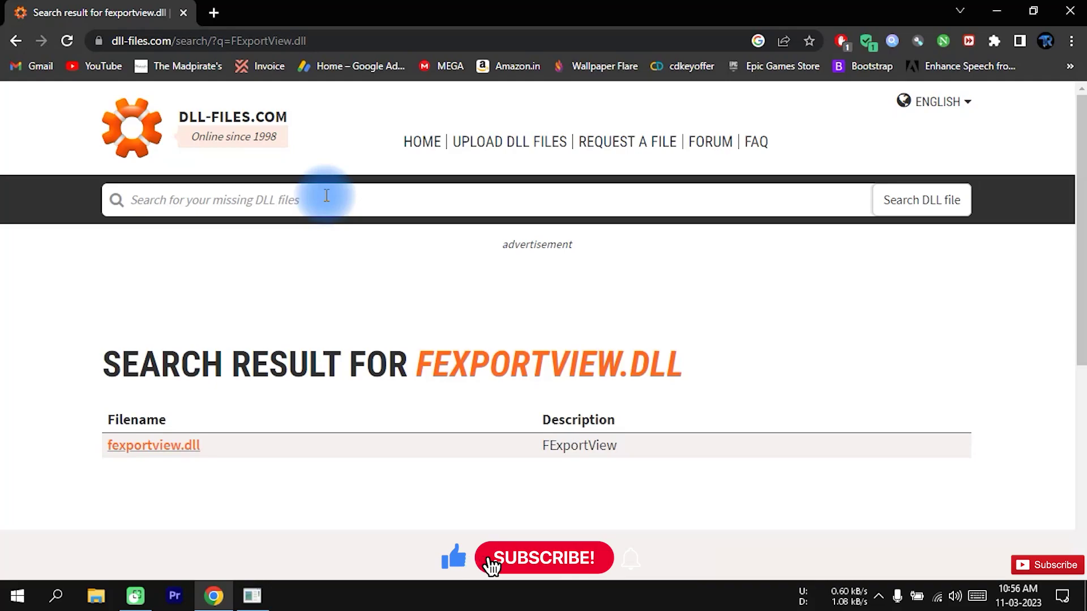
left_click(176, 451)
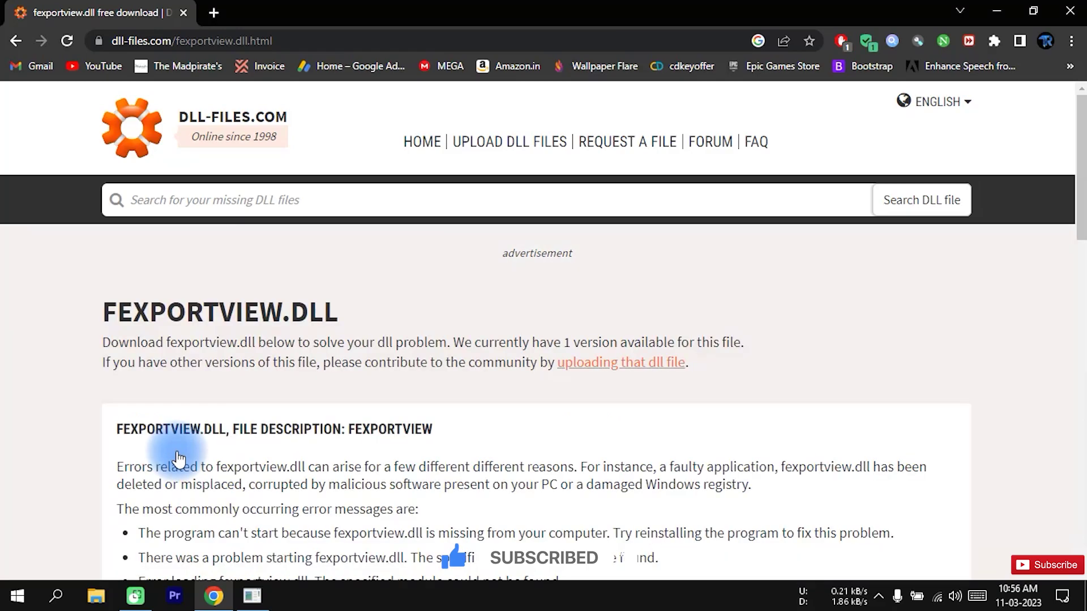
Examine the FExportView.dll page's error description, version and architecture details, and zip download option
left_click(942, 40)
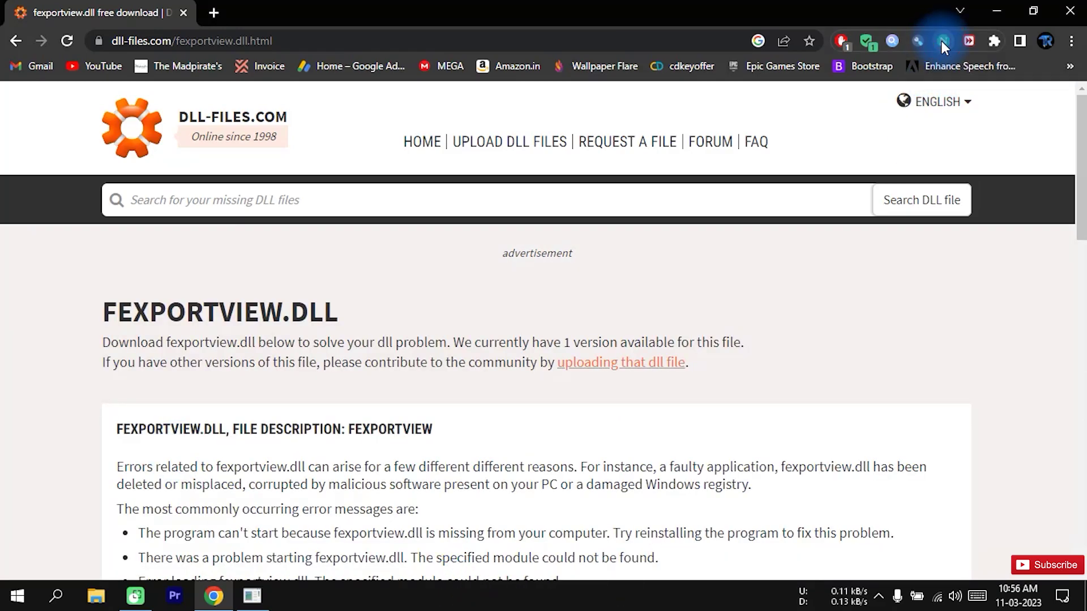
left_click(852, 335)
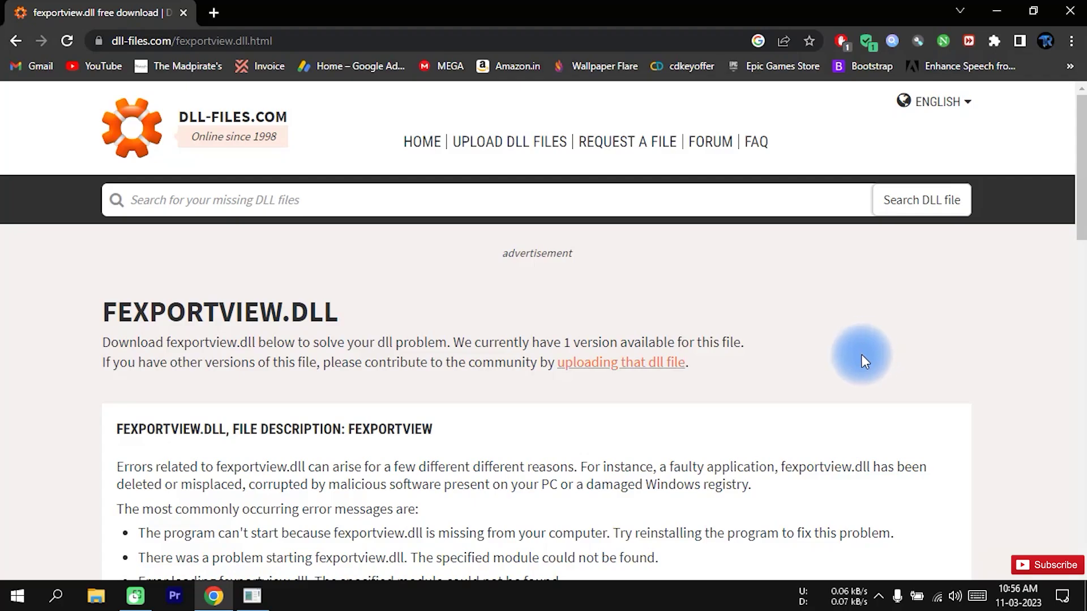
left_click_drag(1081, 155, 1081, 334)
left_click(601, 285)
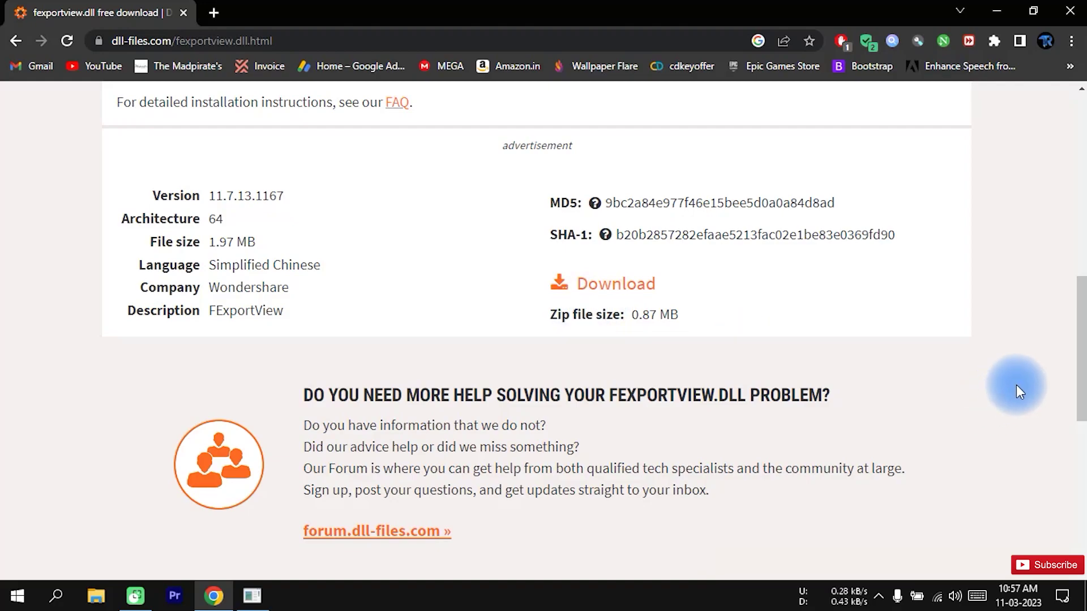
left_click_drag(1078, 328, 1076, 295)
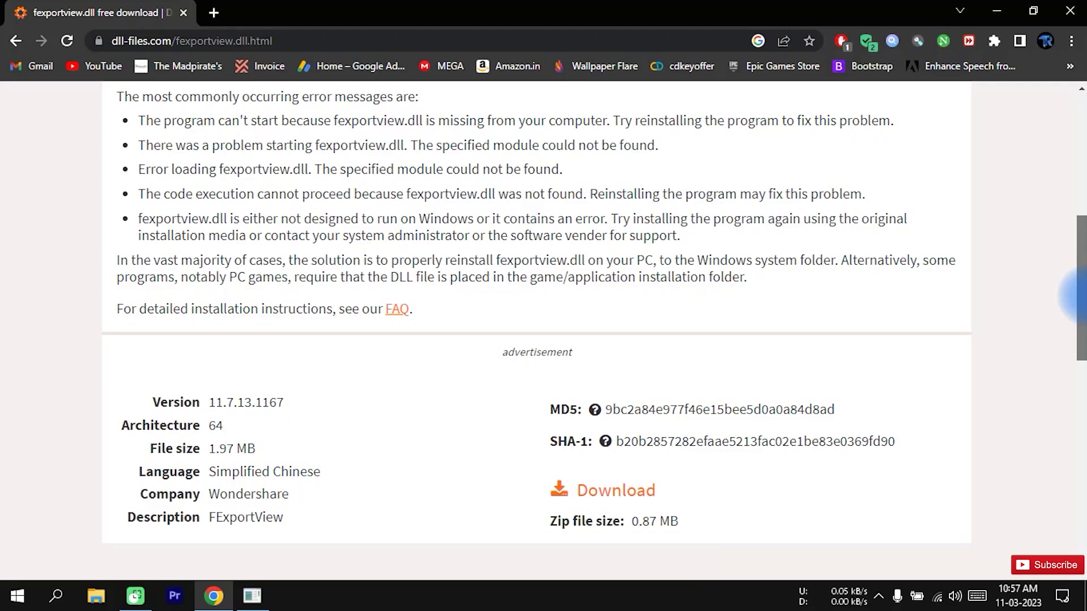
left_click_drag(1076, 295, 1076, 371)
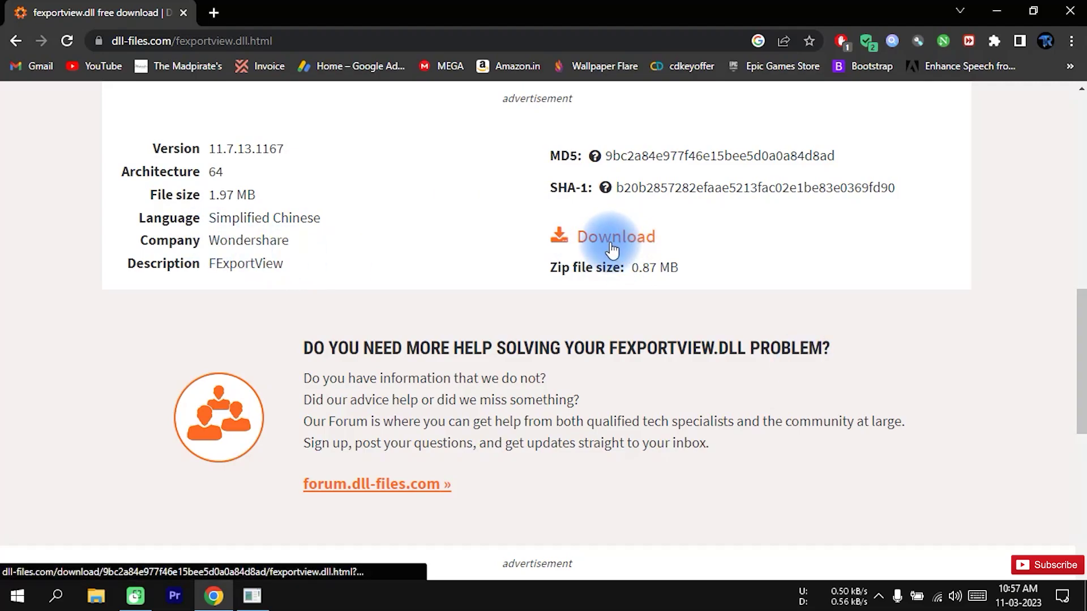
mouse_move(596, 163)
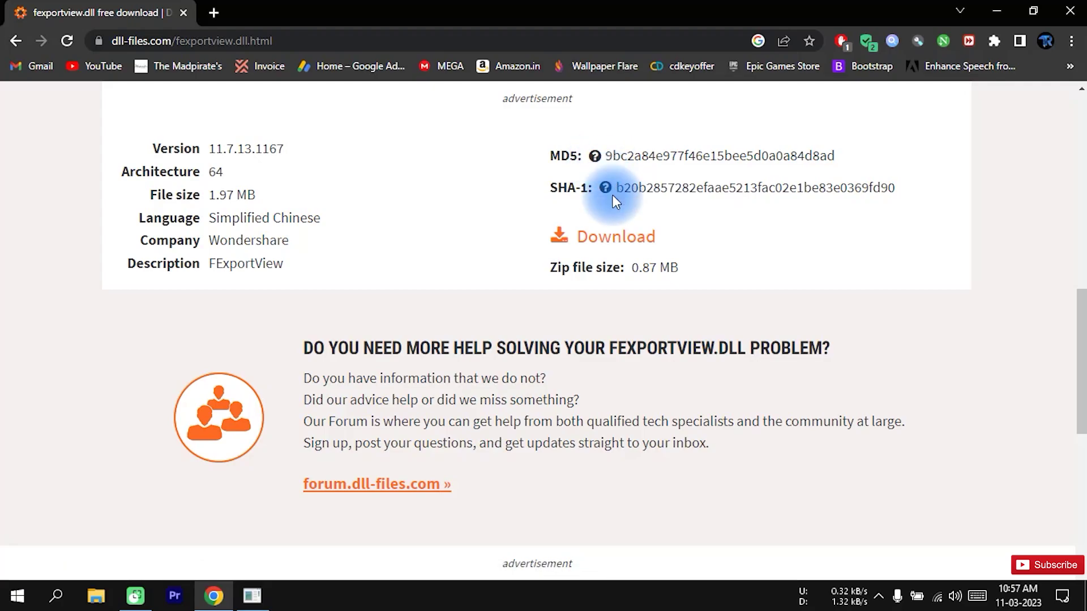
left_click_drag(1079, 317, 1079, 126)
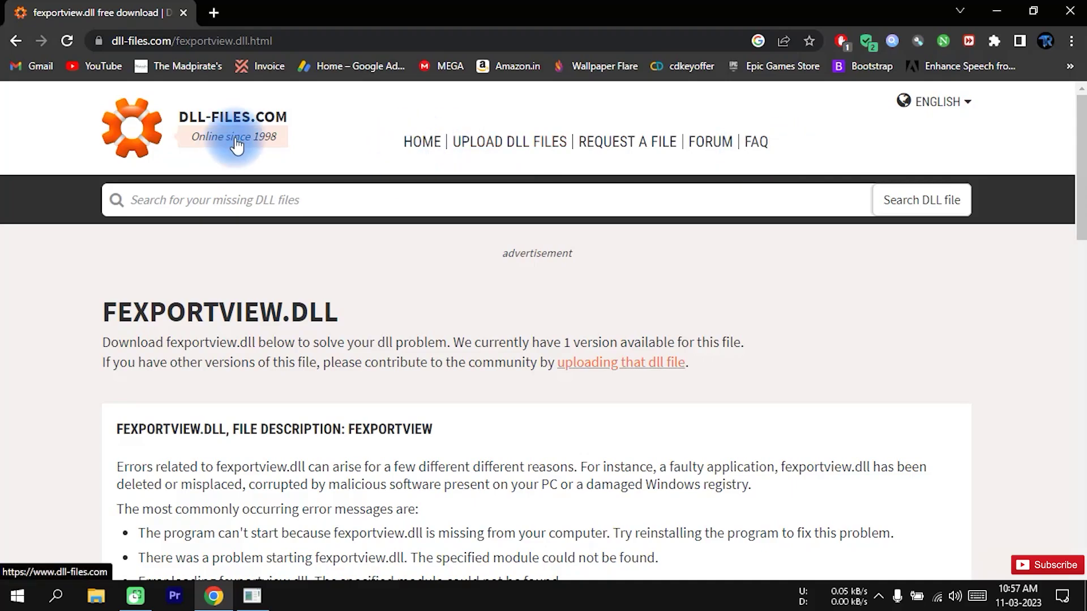
Finish the Microsoft DirectX setup and return to the download section of the FExportView.dll page in Chrome
left_click(997, 11)
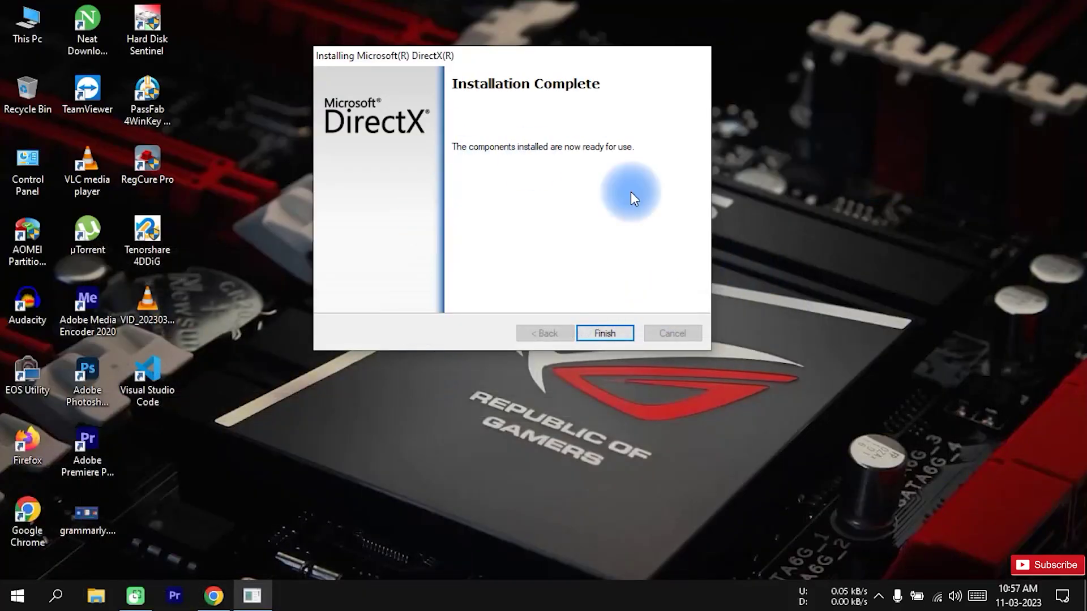
left_click(604, 334)
left_click(213, 597)
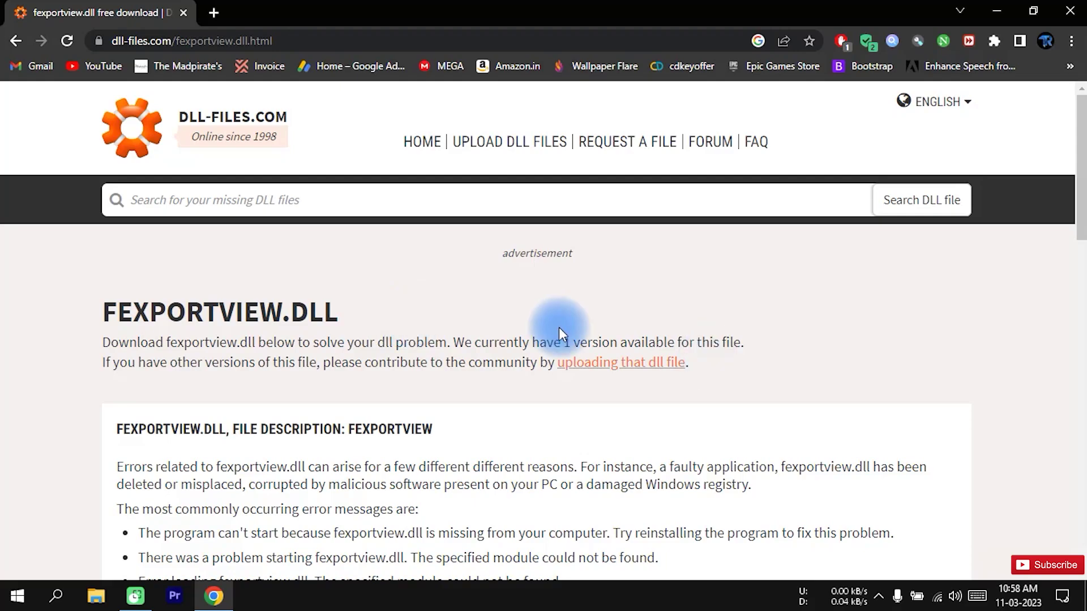
left_click_drag(1081, 173, 1081, 359)
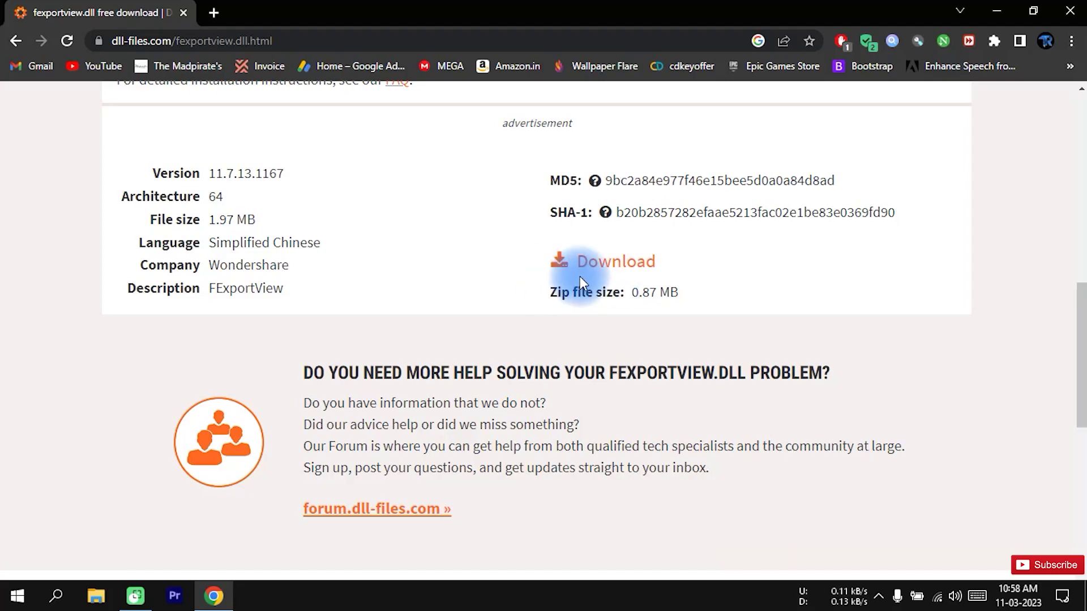
Close the Chrome window and refresh the Windows desktop
left_click(1070, 10)
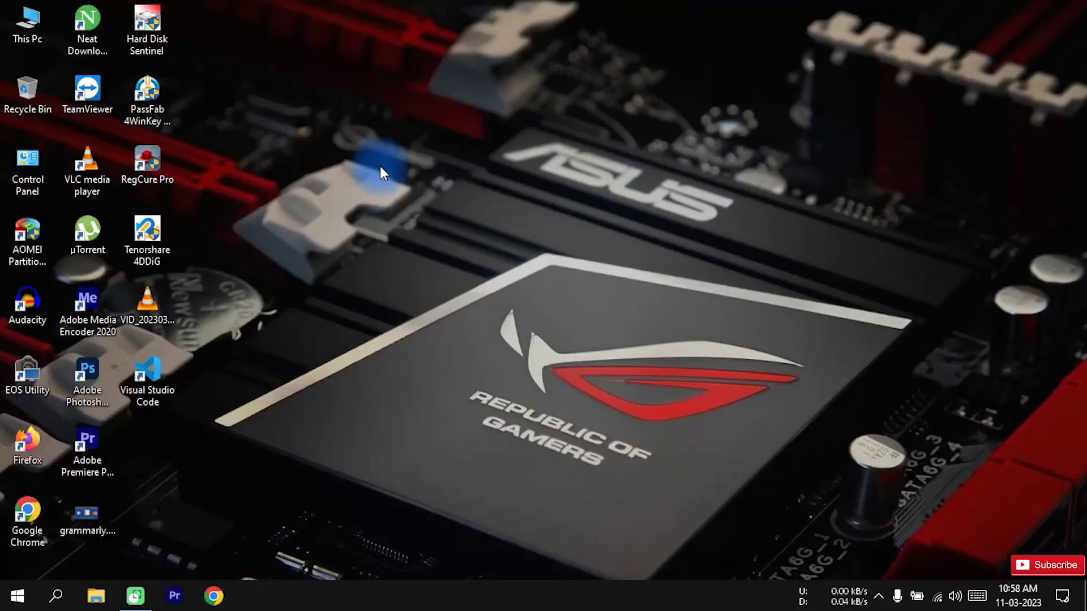
right_click(422, 135)
left_click(474, 209)
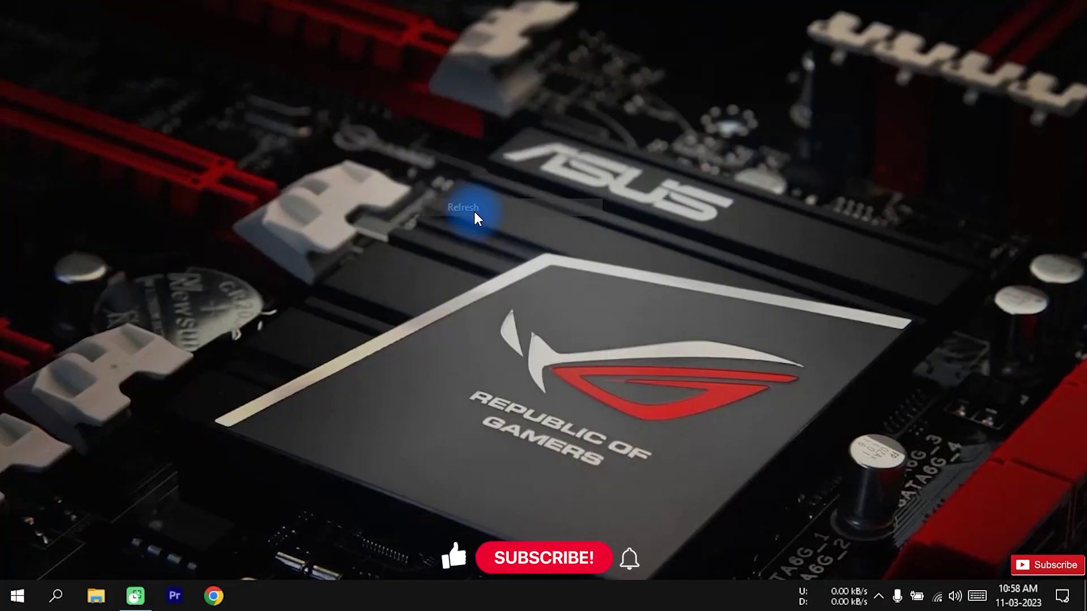